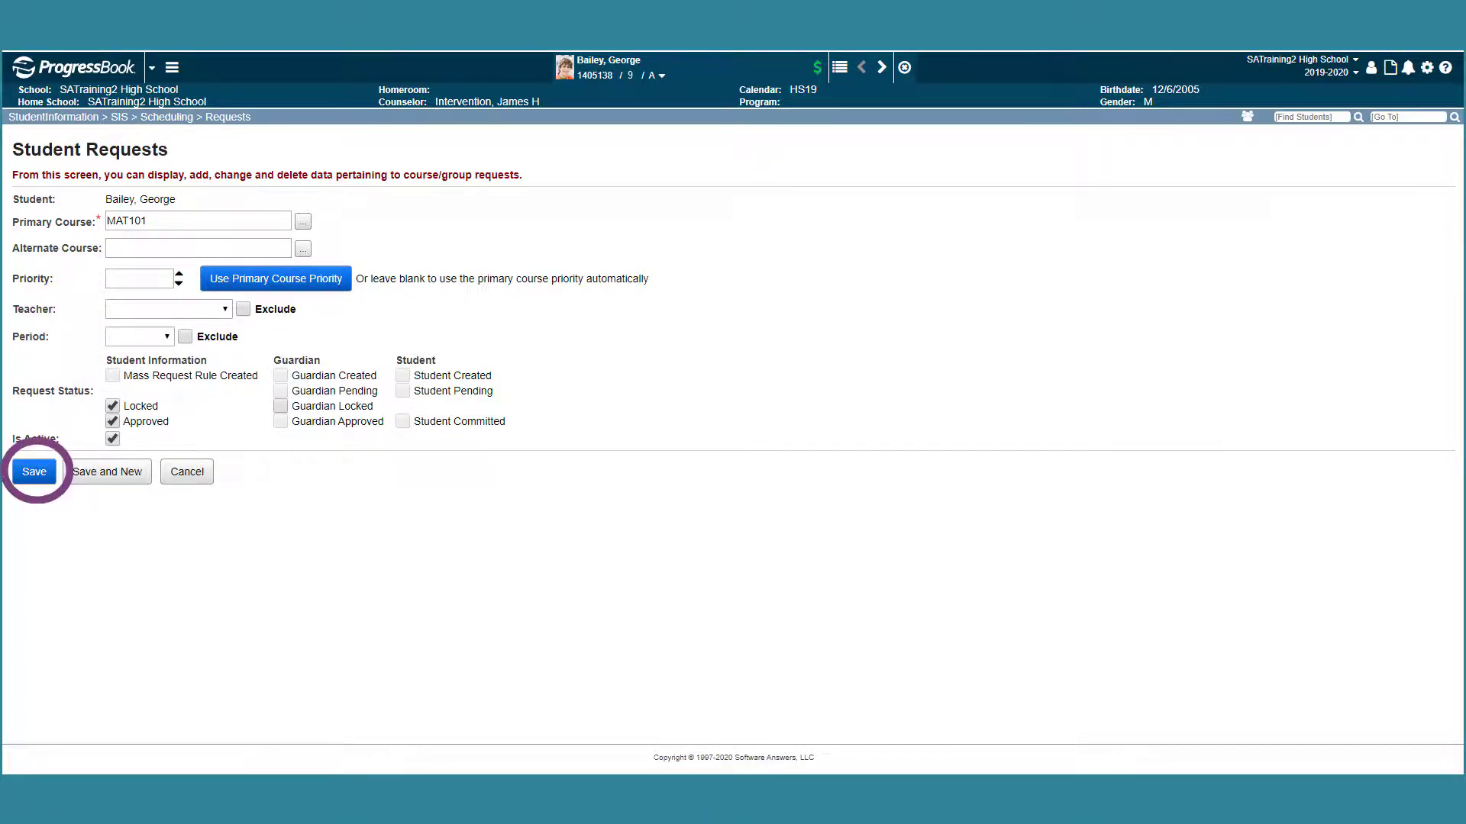
pyautogui.click(35, 472)
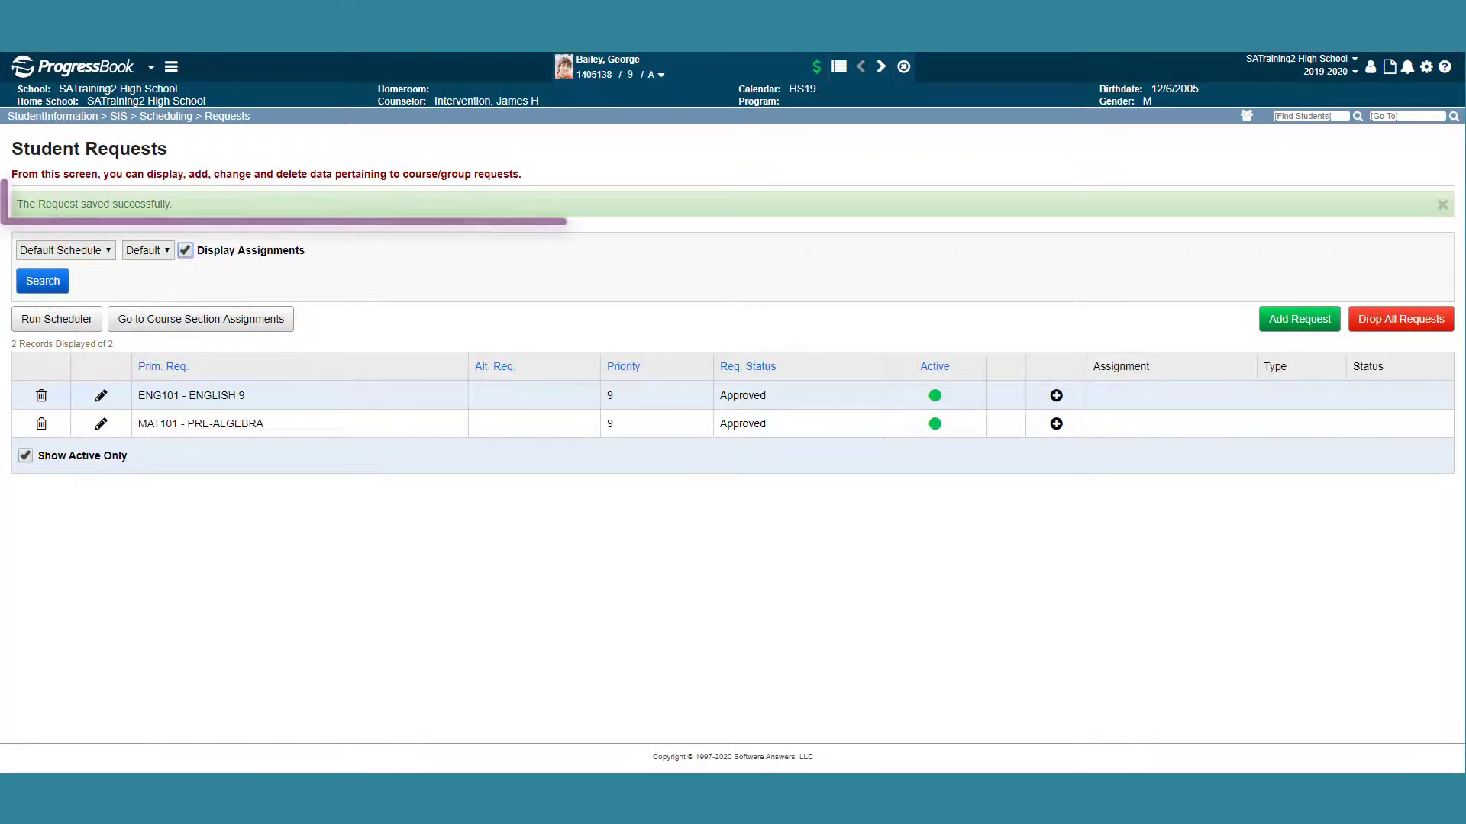